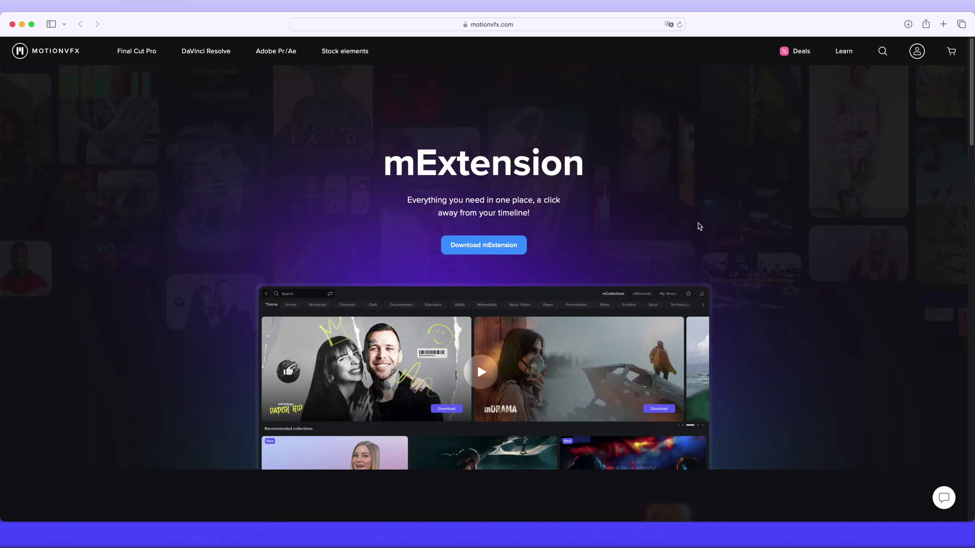
- Start downloading the mExtension installer from the MotionVFX page
{"action": "left_click", "coordinate": [493, 244]}
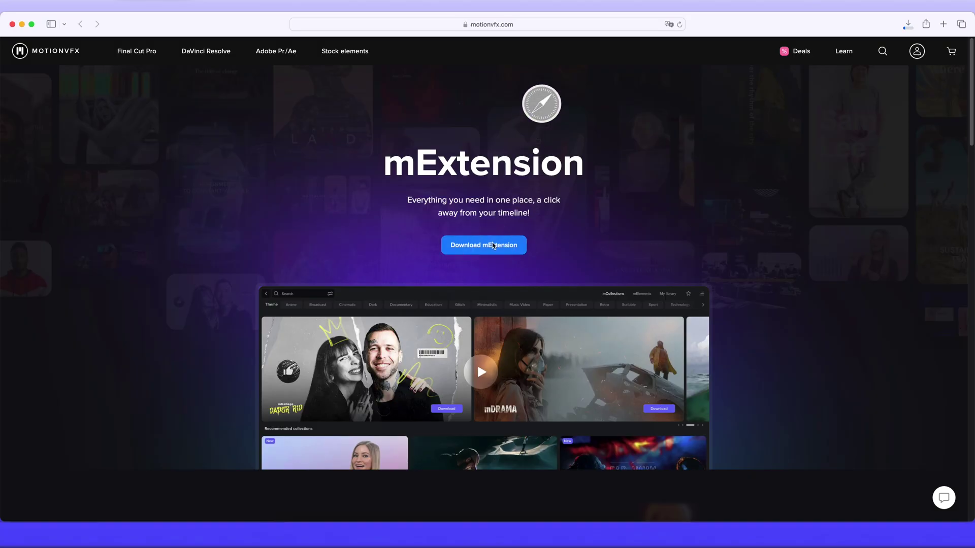
- Close Safari and run the mExtension.pkg installer through licence agreement to completion
{"action": "left_click", "coordinate": [12, 24]}
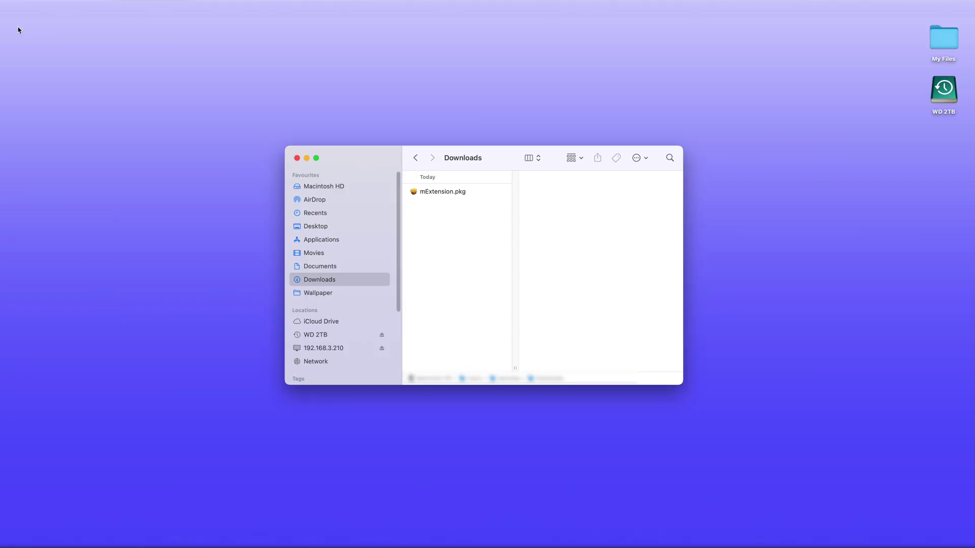
{"action": "double_click", "coordinate": [448, 191]}
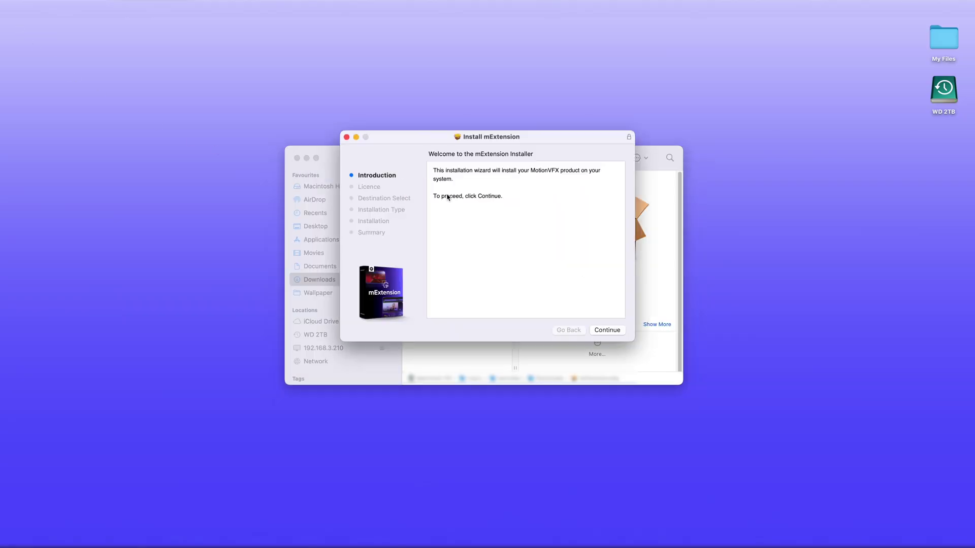
{"action": "left_click", "coordinate": [607, 329]}
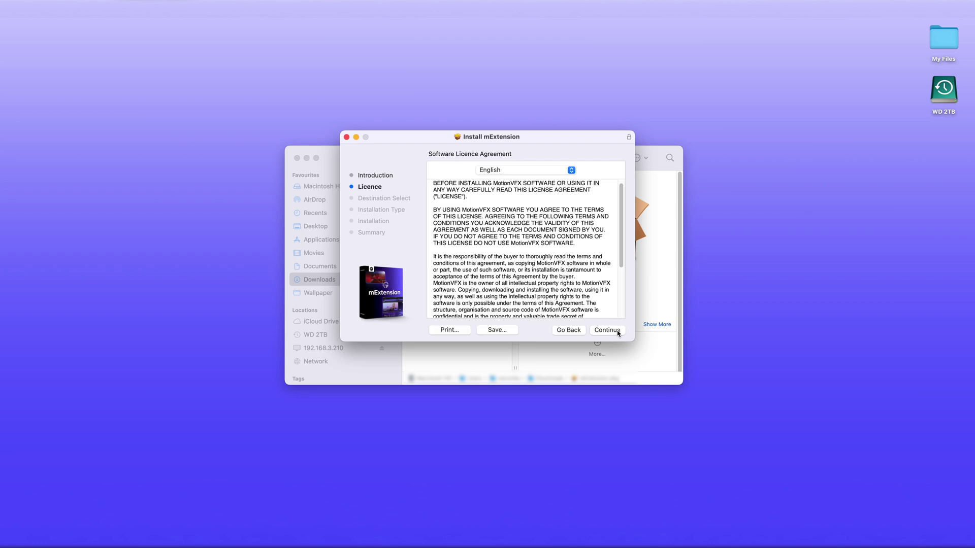
{"action": "left_click", "coordinate": [589, 268]}
{"action": "left_click", "coordinate": [607, 330]}
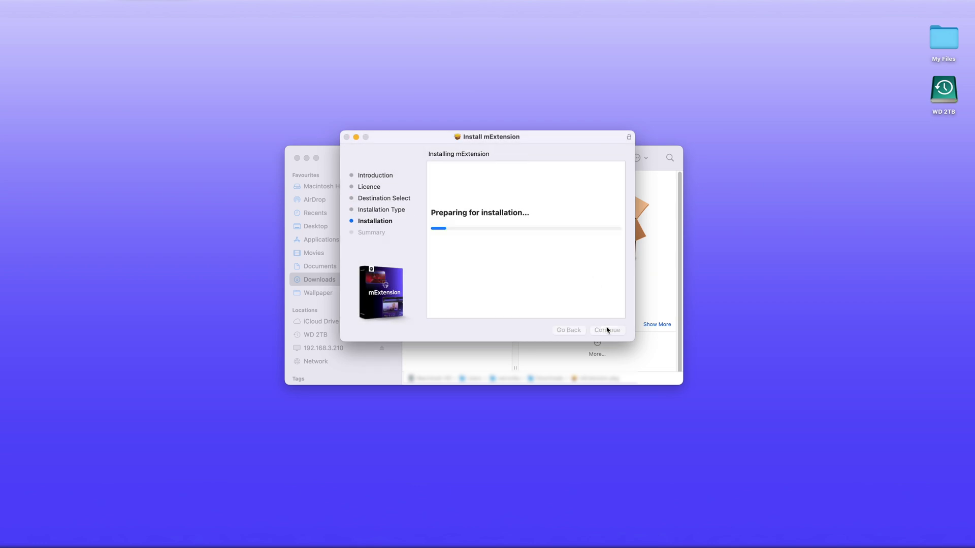
{"action": "left_click", "coordinate": [532, 187]}
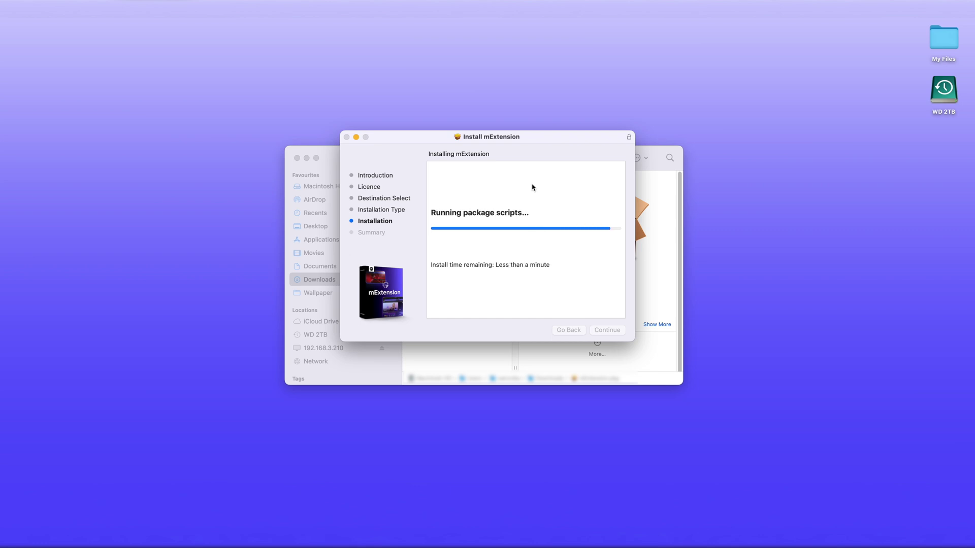
{"action": "left_click", "coordinate": [488, 278]}
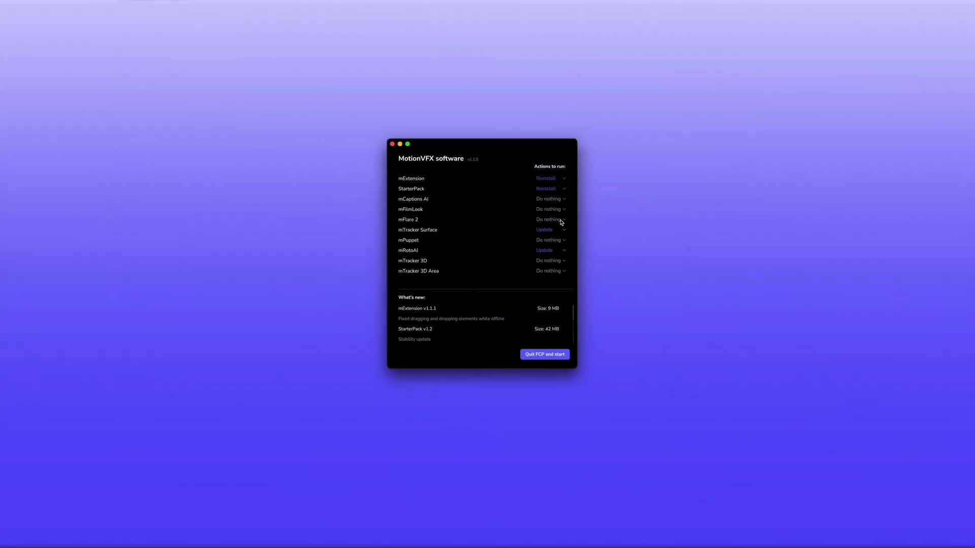
- Show the action choices for mRotoAI in the MotionVFX software manager
{"action": "left_click", "coordinate": [561, 251]}
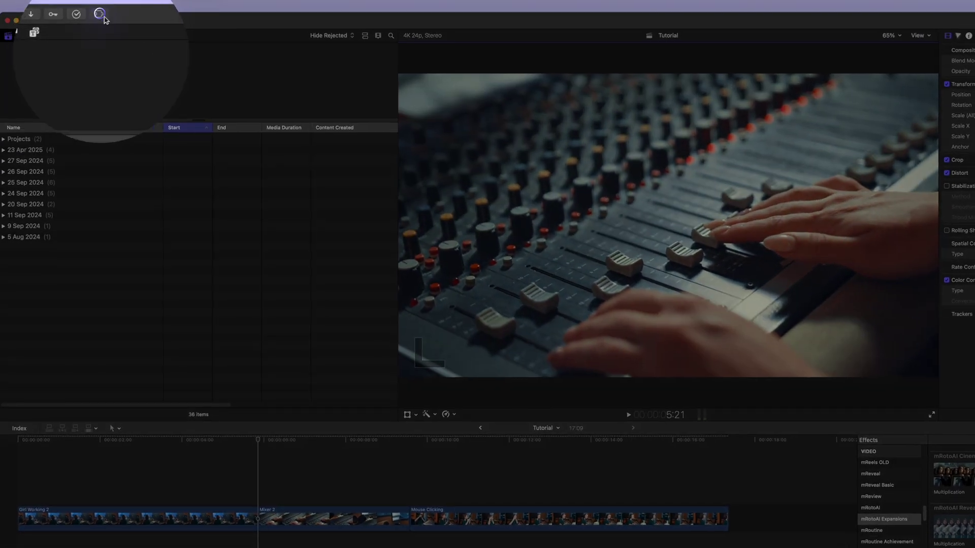
- Launch mExtension from Extensions, shrink it to the top-left and browse the mCollage collection
{"action": "left_click", "coordinate": [101, 14]}
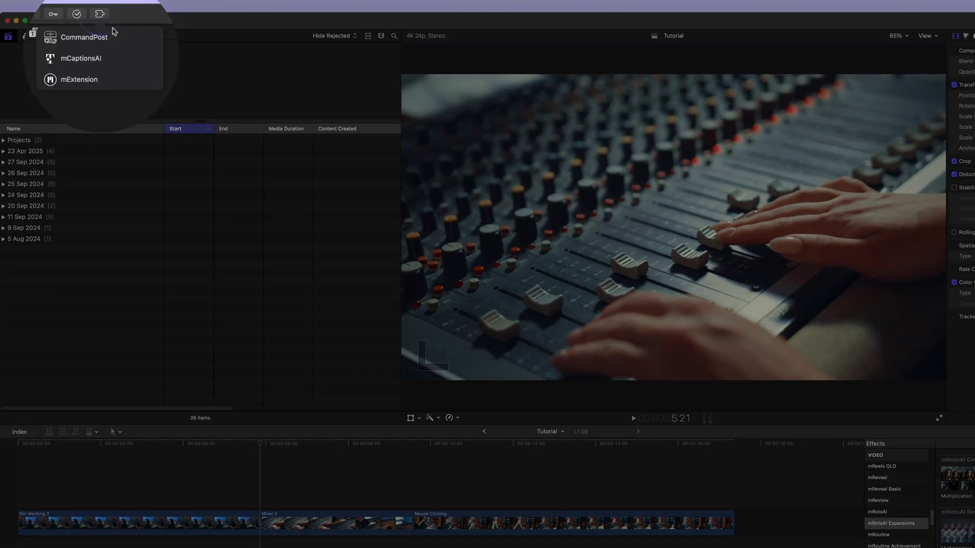
{"action": "left_click", "coordinate": [99, 79]}
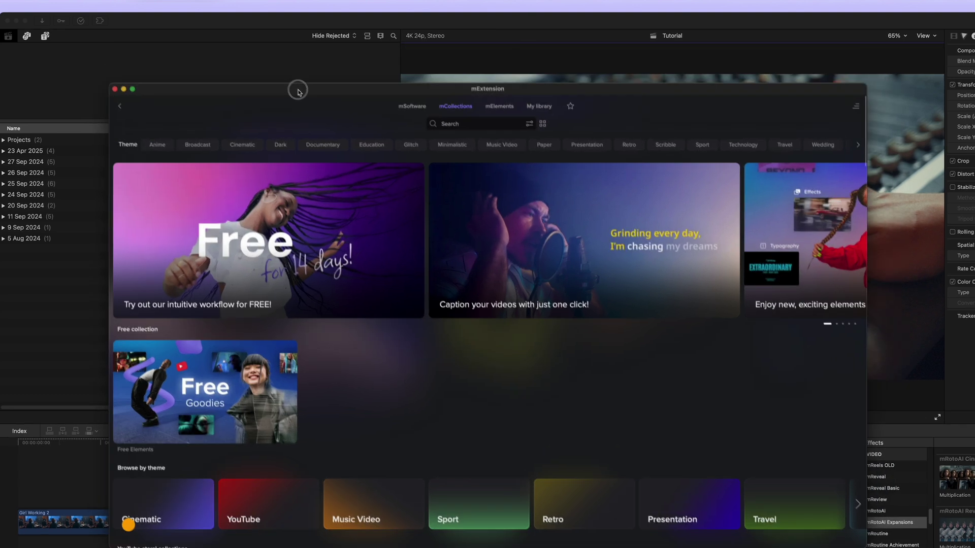
{"action": "left_click_drag", "start_coordinate": [323, 56], "coordinate": [164, 11]}
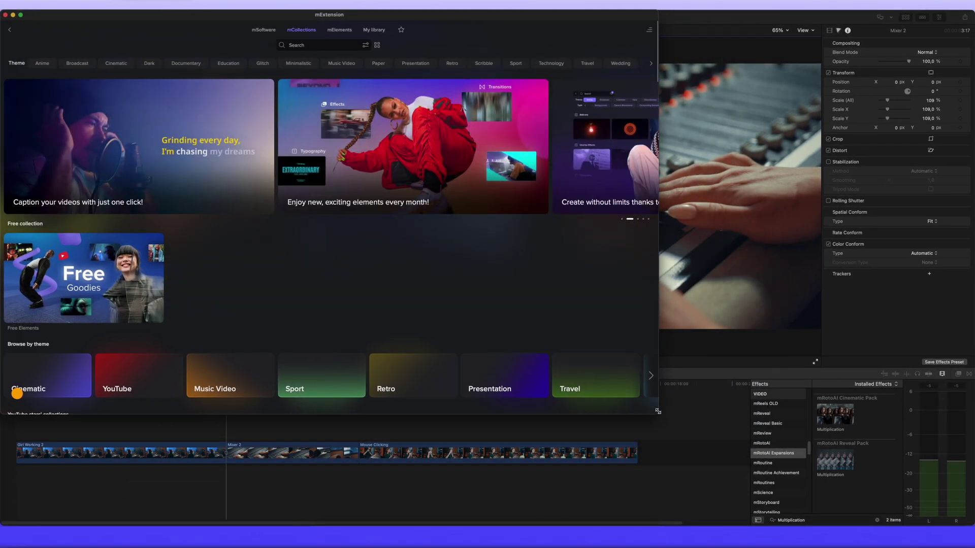
{"action": "left_click_drag", "start_coordinate": [658, 412], "coordinate": [340, 361]}
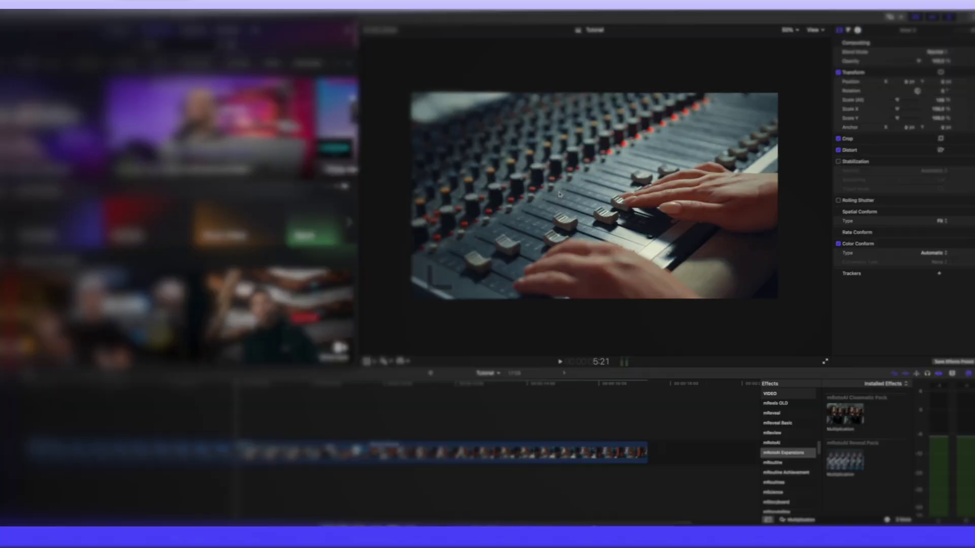
{"action": "scroll", "coordinate": [159, 260], "scroll_direction": "down", "scroll_amount": 5}
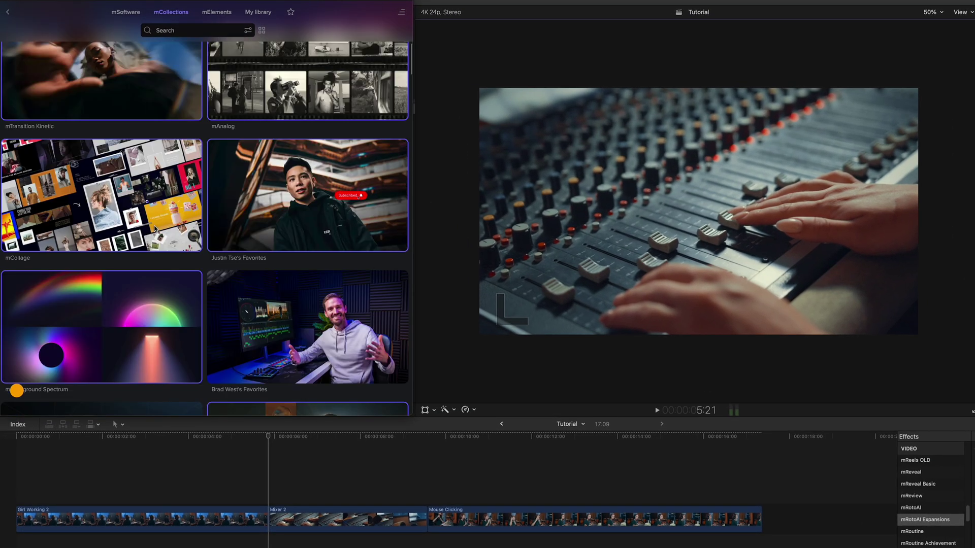
{"action": "left_click", "coordinate": [99, 176]}
{"action": "scroll", "coordinate": [149, 203], "scroll_direction": "down", "scroll_amount": 5}
{"action": "scroll", "coordinate": [149, 203], "scroll_direction": "down", "scroll_amount": 3}
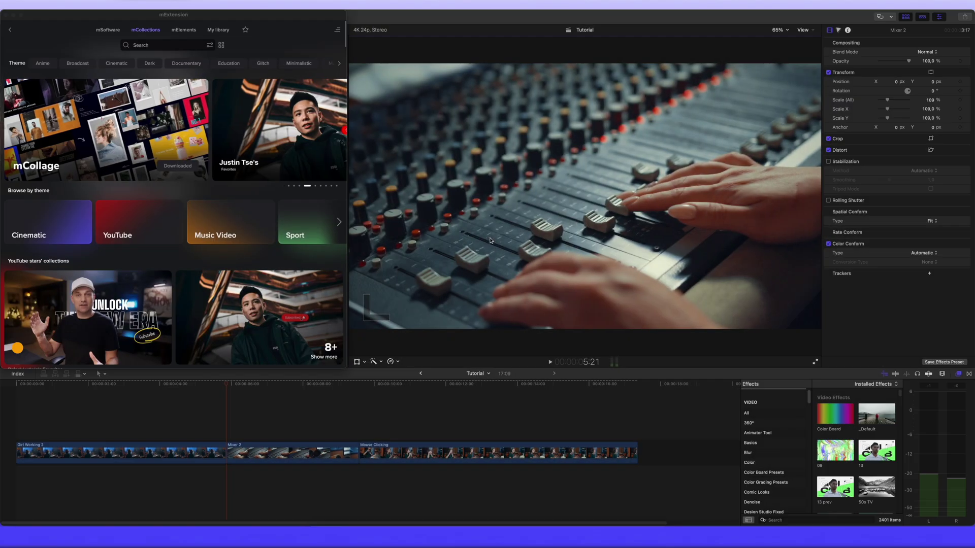
- From Cinematic mElements, download Lock On Stabilization and place it above the timeline clips
{"action": "left_click", "coordinate": [210, 35]}
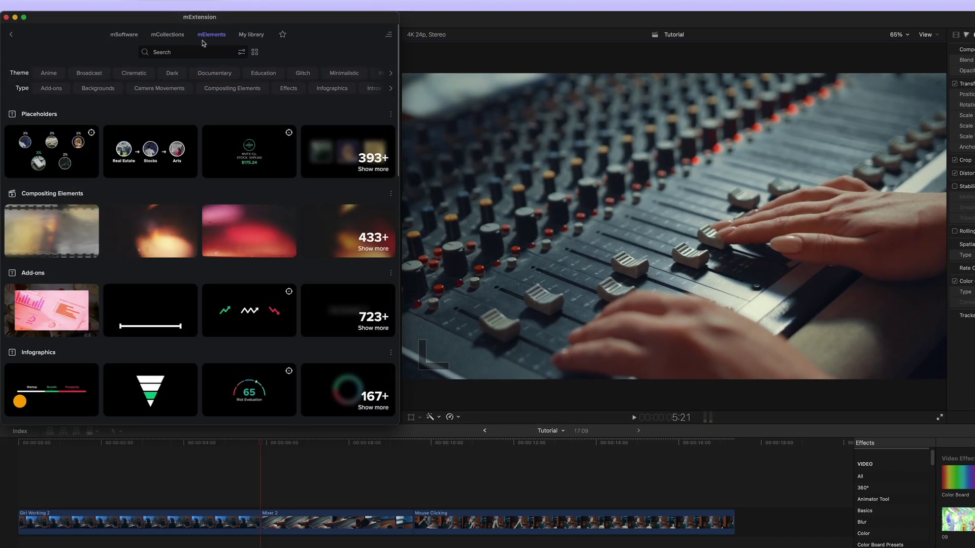
{"action": "left_click", "coordinate": [136, 72]}
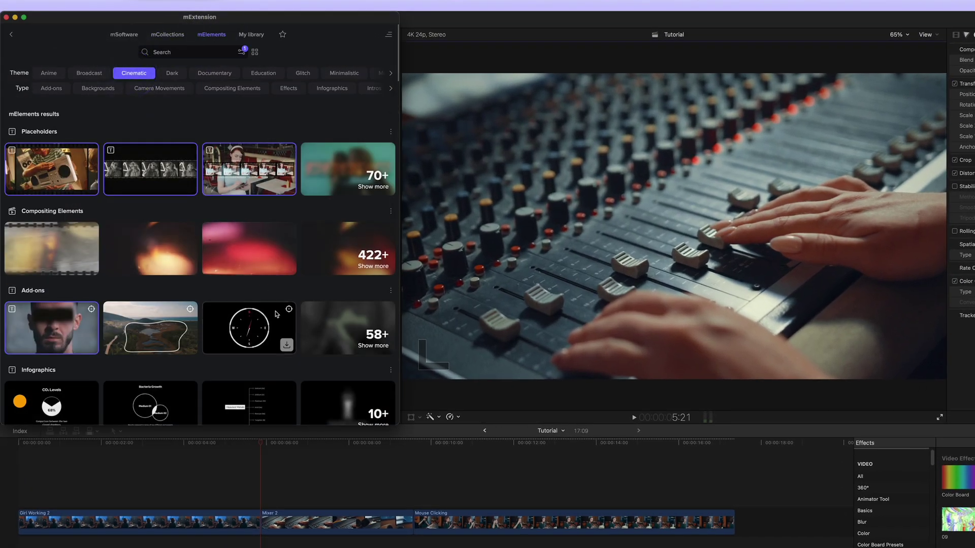
{"action": "left_click", "coordinate": [286, 347]}
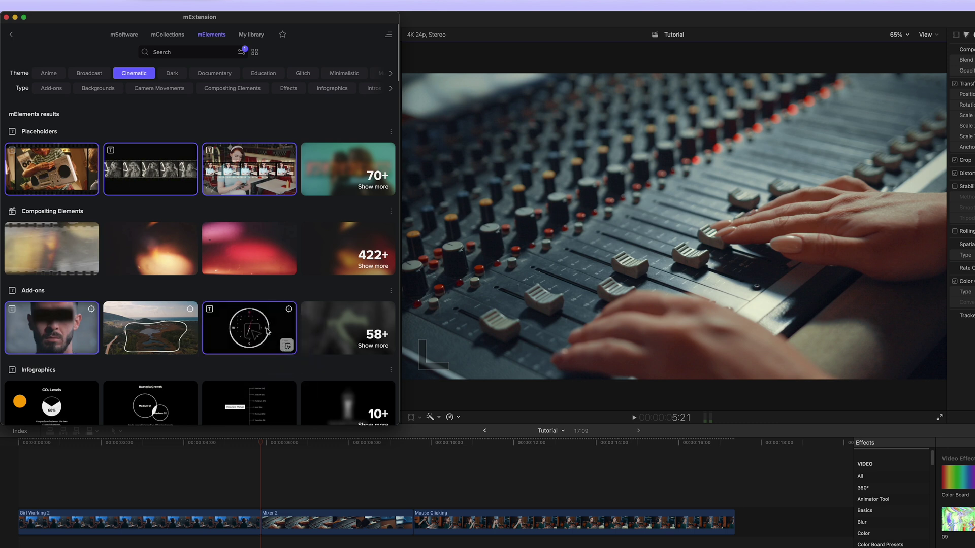
{"action": "left_click_drag", "start_coordinate": [251, 329], "coordinate": [251, 472]}
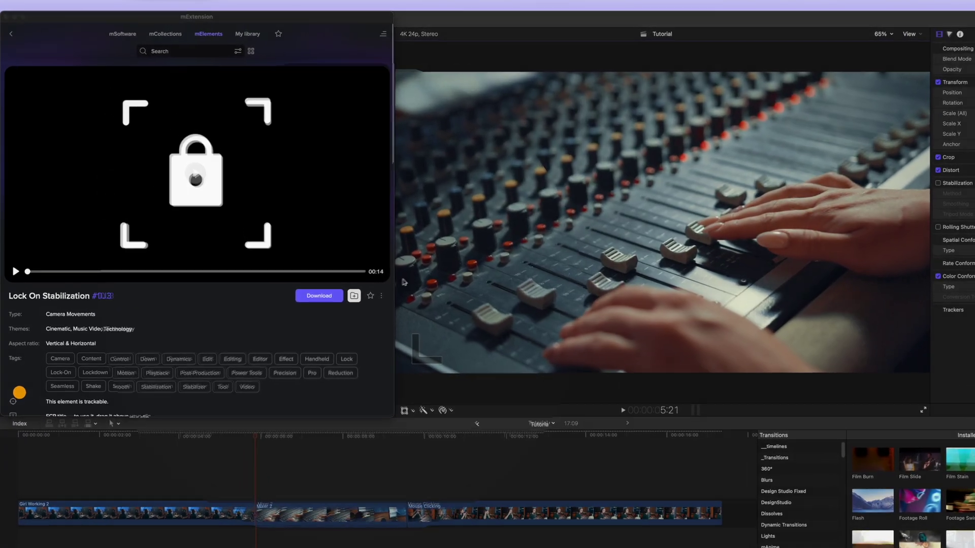
{"action": "left_click", "coordinate": [284, 261]}
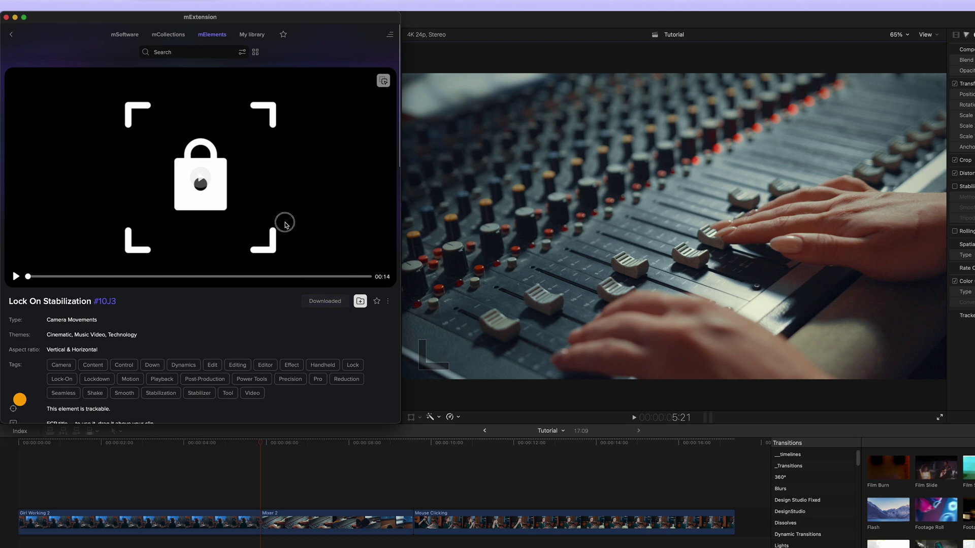
{"action": "left_click_drag", "start_coordinate": [286, 224], "coordinate": [257, 488]}
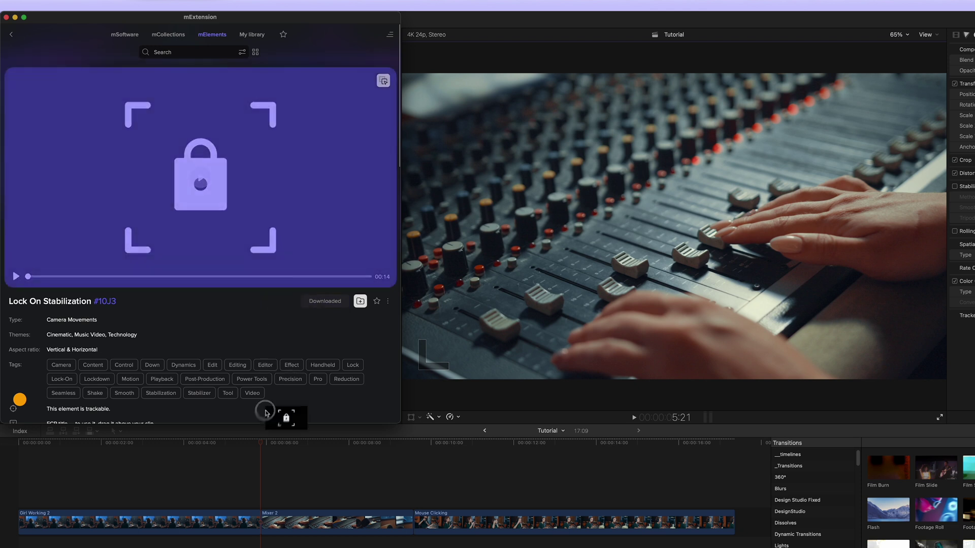
- Return mExtension to the Power Tools collection
{"action": "left_click", "coordinate": [35, 92]}
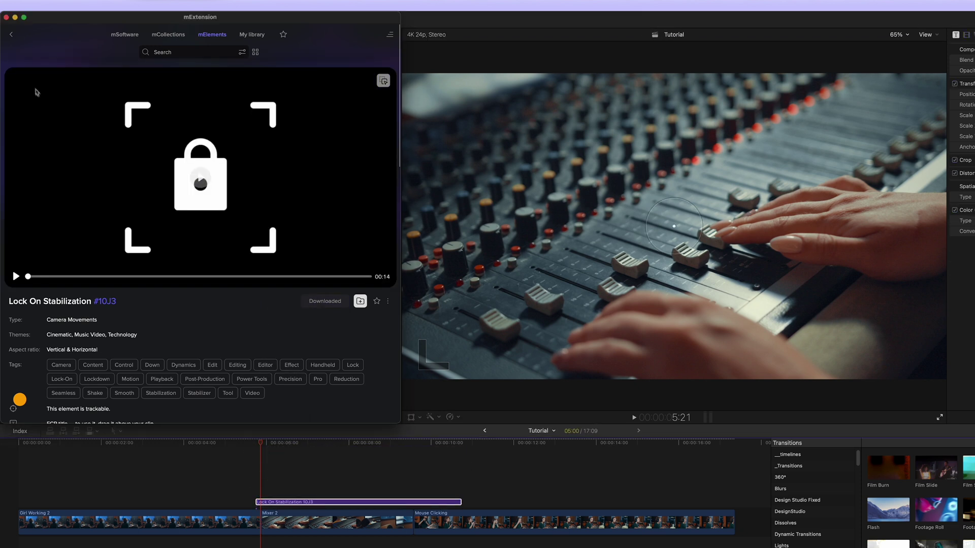
{"action": "left_click", "coordinate": [15, 36]}
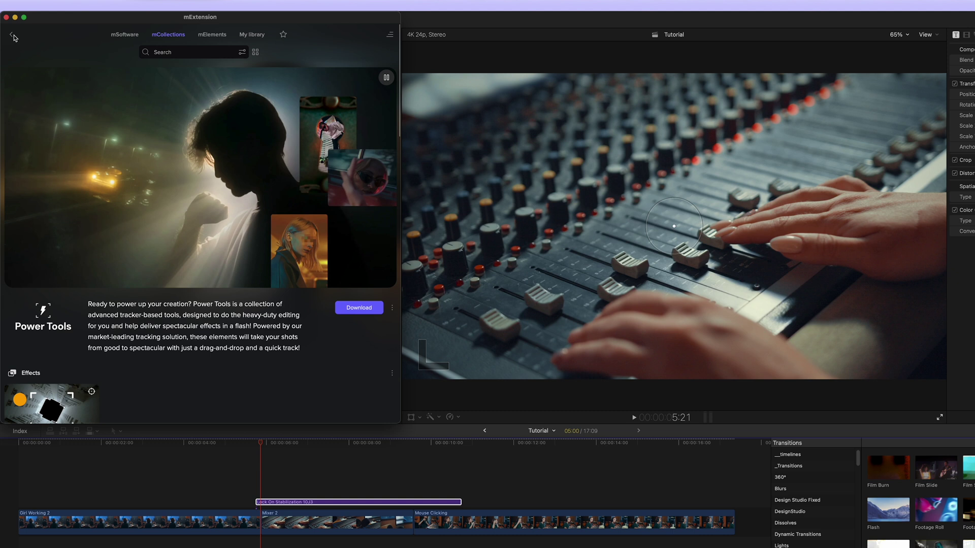
{"action": "scroll", "coordinate": [84, 202], "scroll_direction": "down", "scroll_amount": 5}
{"action": "scroll", "coordinate": [84, 203], "scroll_direction": "down", "scroll_amount": 3}
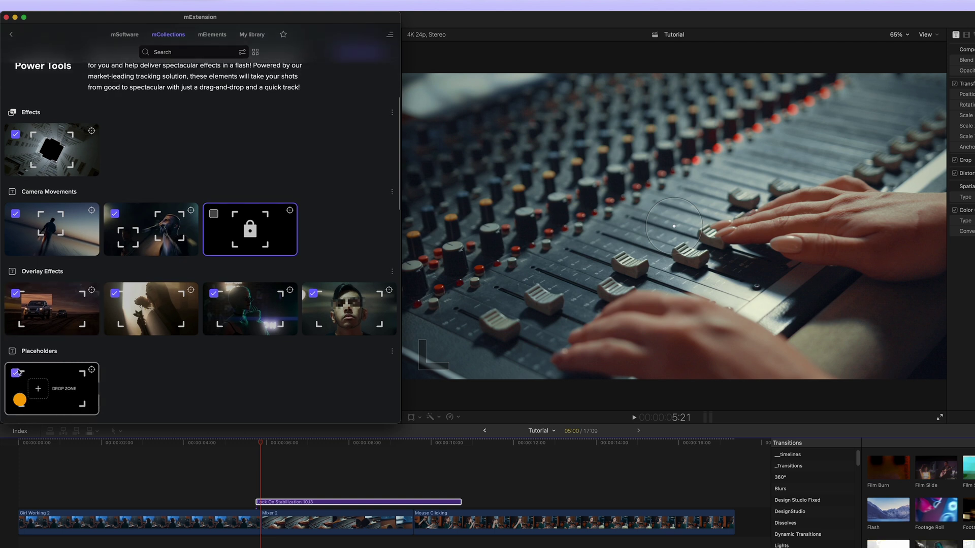
{"action": "scroll", "coordinate": [152, 267], "scroll_direction": "up", "scroll_amount": 3}
- Cancel the selection, download the mAvatar collection and place the Bruce avatar above the timeline clips
{"action": "right_click", "coordinate": [77, 307]}
{"action": "left_click", "coordinate": [107, 317]}
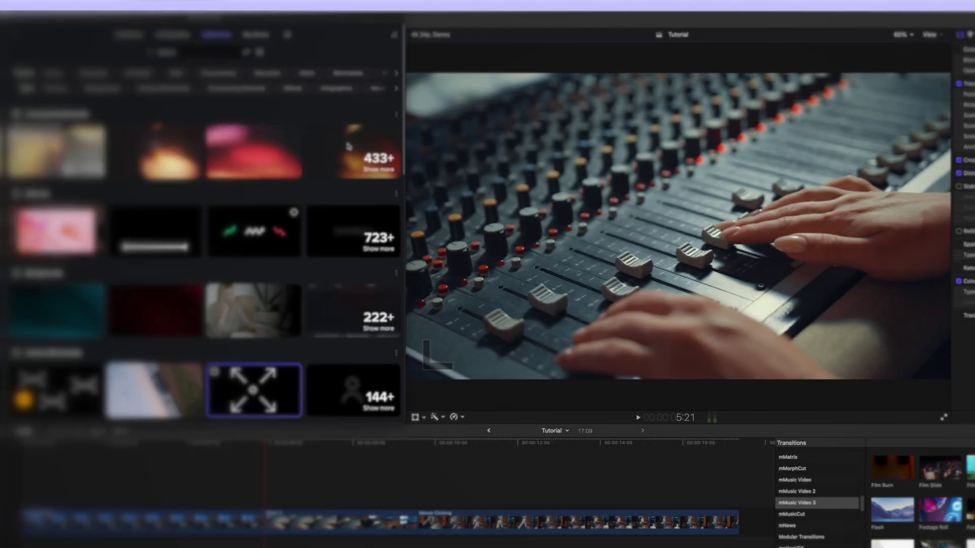
{"action": "left_click", "coordinate": [166, 34]}
{"action": "left_click", "coordinate": [118, 110]}
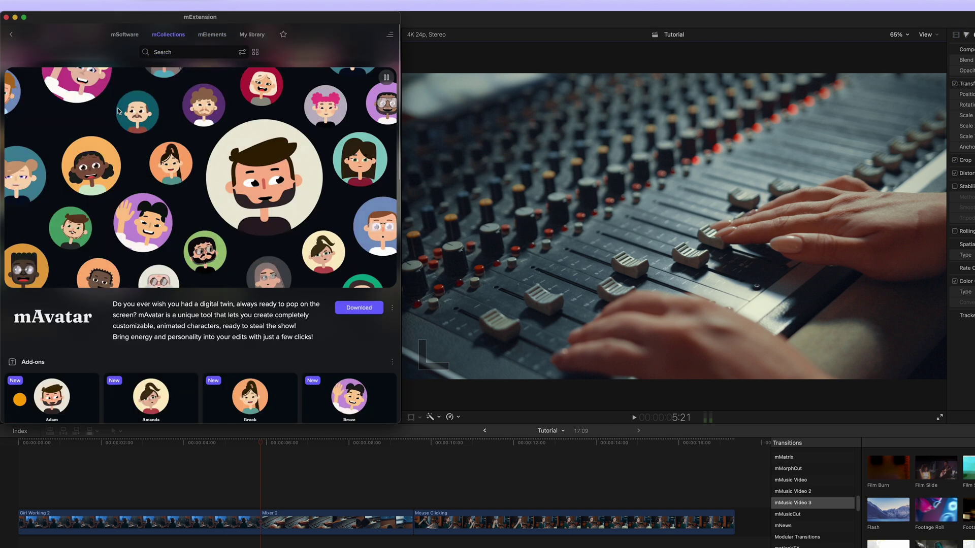
{"action": "left_click", "coordinate": [378, 308]}
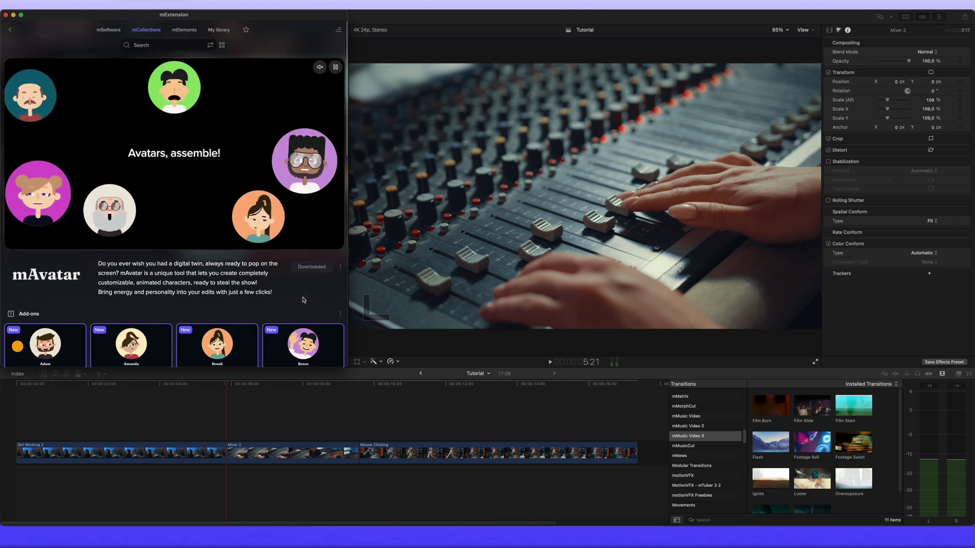
{"action": "left_click_drag", "start_coordinate": [303, 345], "coordinate": [239, 426]}
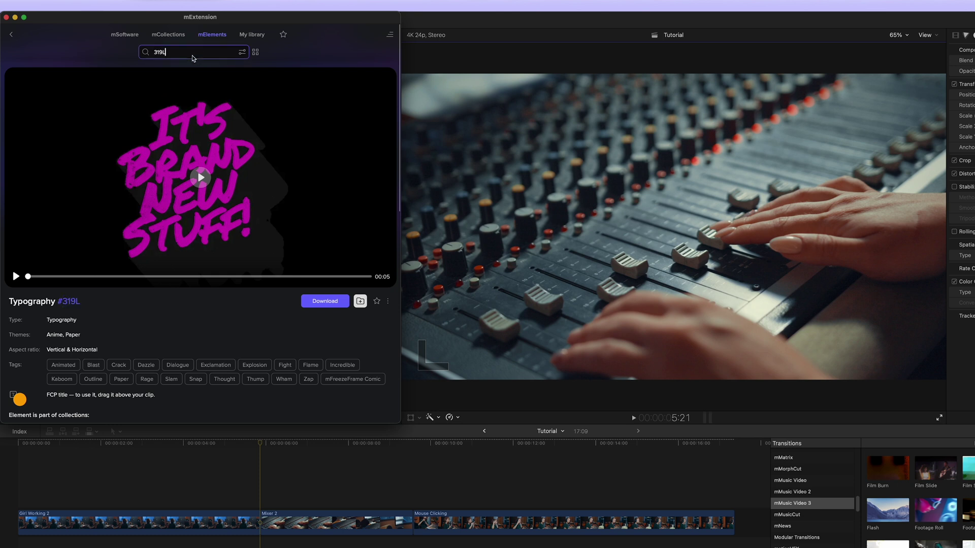
- Run the mElements search for code 319L
{"action": "key", "text": "Return"}
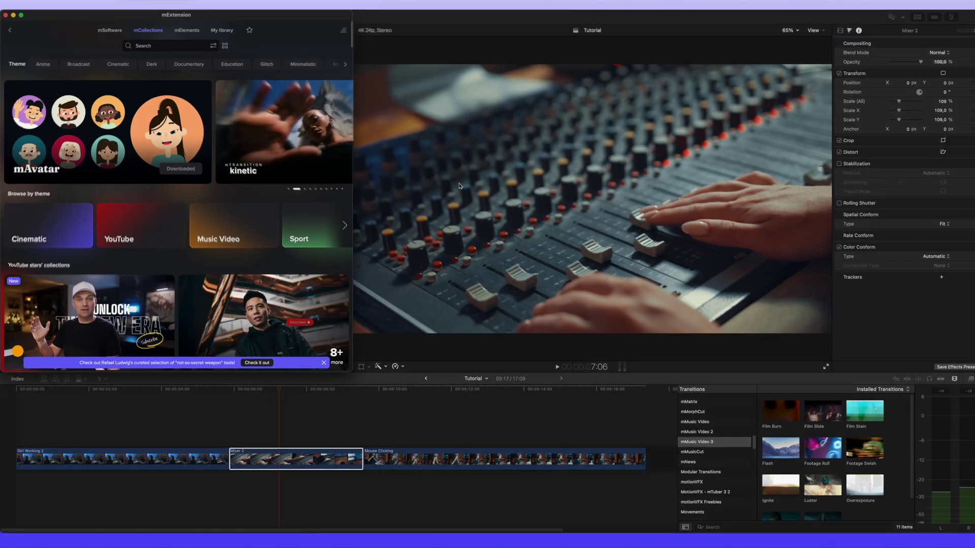
- From mSoftware, download mFilmLook and apply it to the Mixer 2 clip with the default preset
{"action": "left_click", "coordinate": [109, 30]}
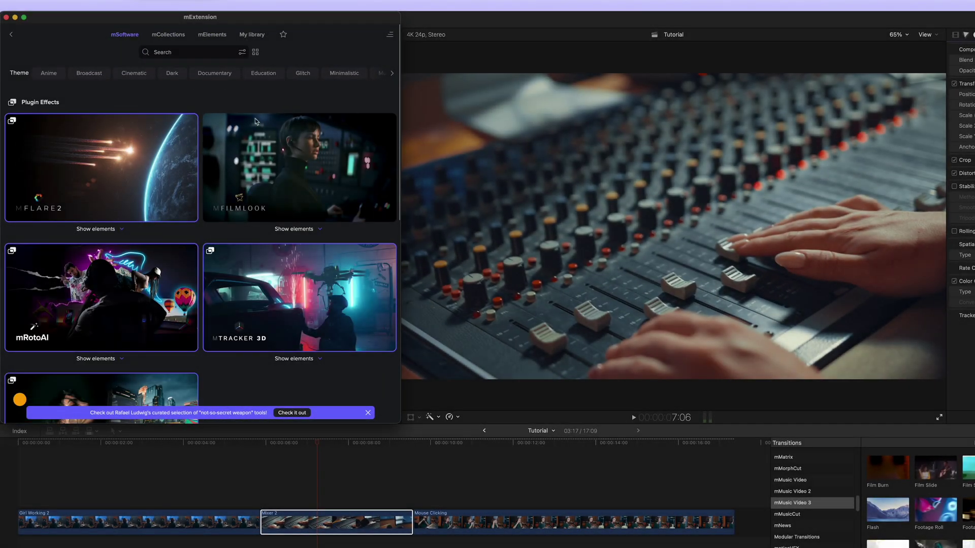
{"action": "left_click", "coordinate": [319, 149]}
{"action": "scroll", "coordinate": [198, 190], "scroll_direction": "down", "scroll_amount": 3}
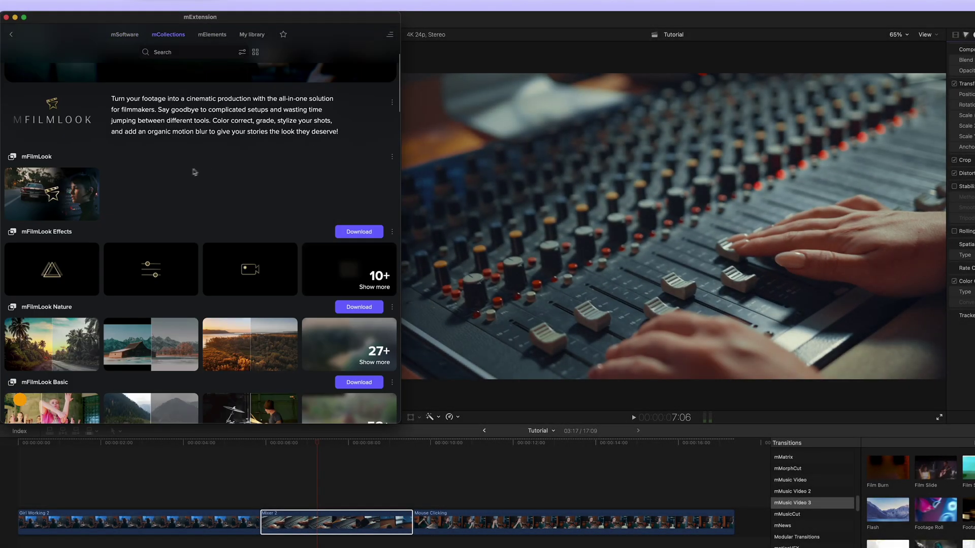
{"action": "left_click", "coordinate": [89, 212]}
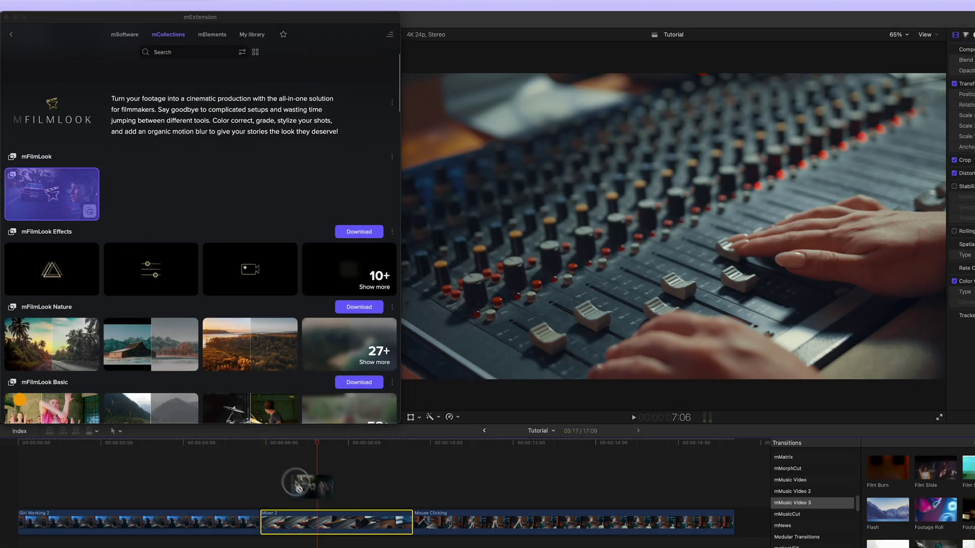
{"action": "left_click_drag", "start_coordinate": [74, 189], "coordinate": [321, 517]}
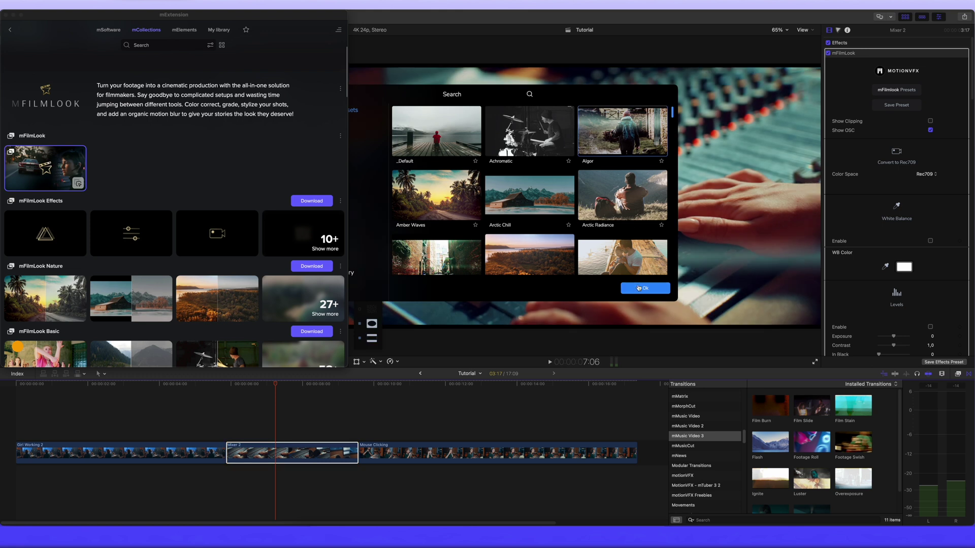
{"action": "left_click", "coordinate": [639, 289]}
- Locate mFilmLook in the Effects browser and apply it to the Mixer 2 clip
{"action": "left_click_drag", "start_coordinate": [524, 137], "coordinate": [376, 159]}
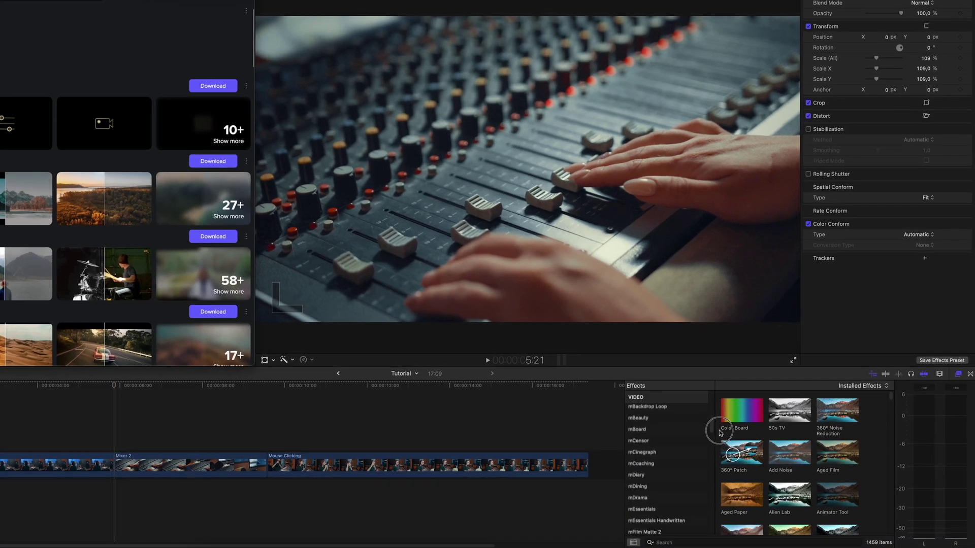
{"action": "scroll", "coordinate": [708, 434], "scroll_direction": "down", "scroll_amount": 5}
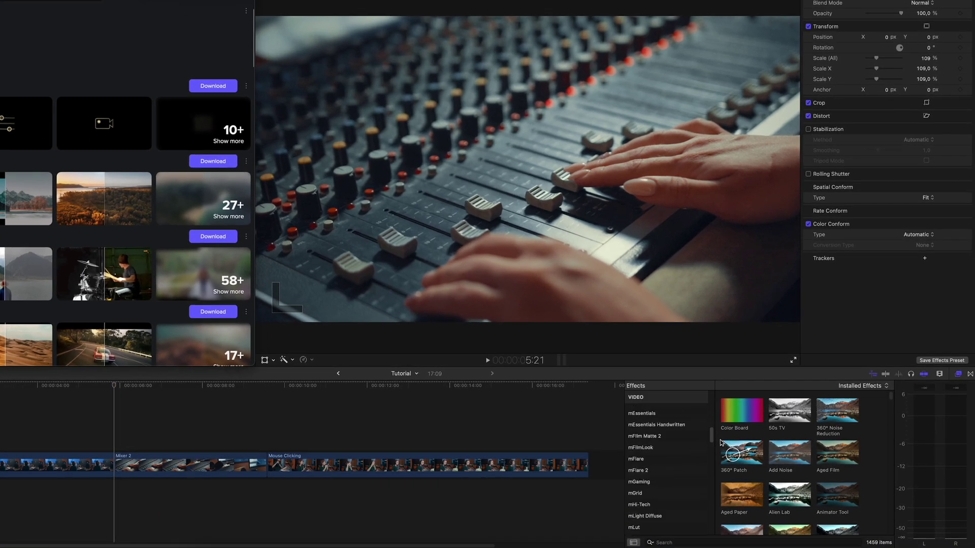
{"action": "left_click", "coordinate": [640, 447]}
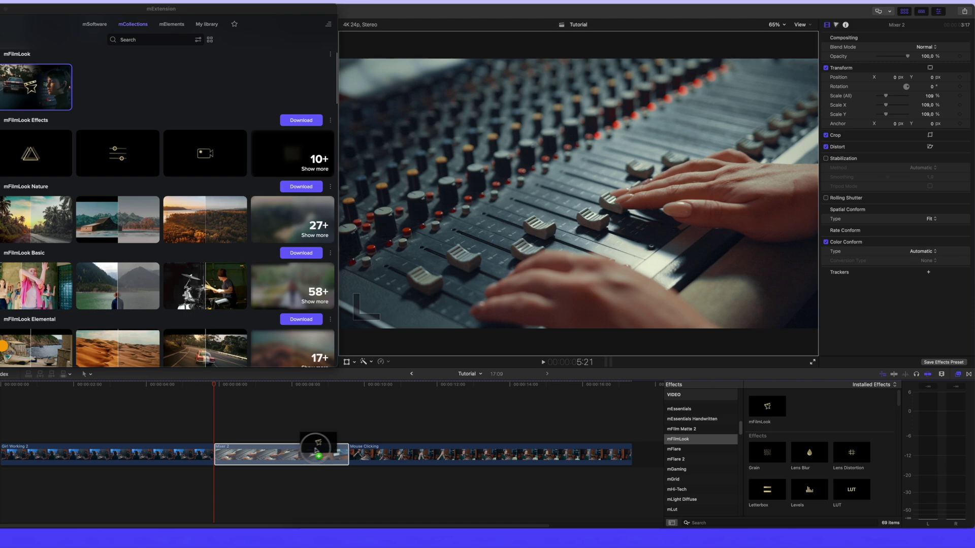
{"action": "left_click_drag", "start_coordinate": [317, 446], "coordinate": [324, 447]}
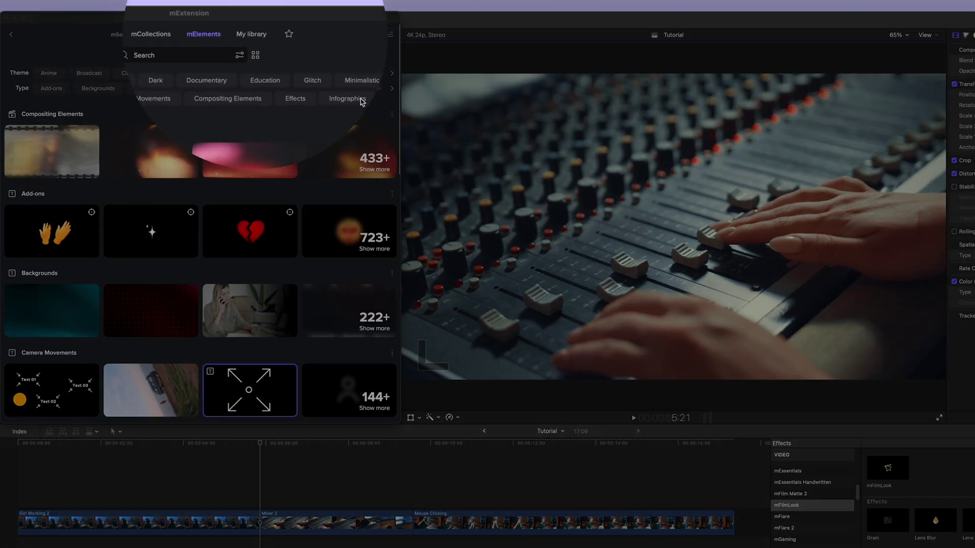
- In My library, create a new collection named My Collection and open it
{"action": "left_click", "coordinate": [252, 34]}
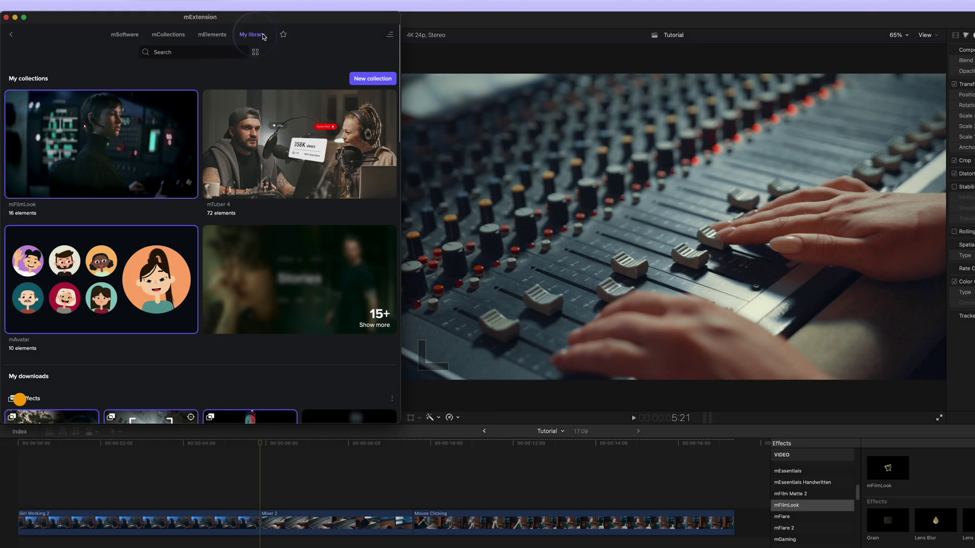
{"action": "left_click", "coordinate": [358, 79]}
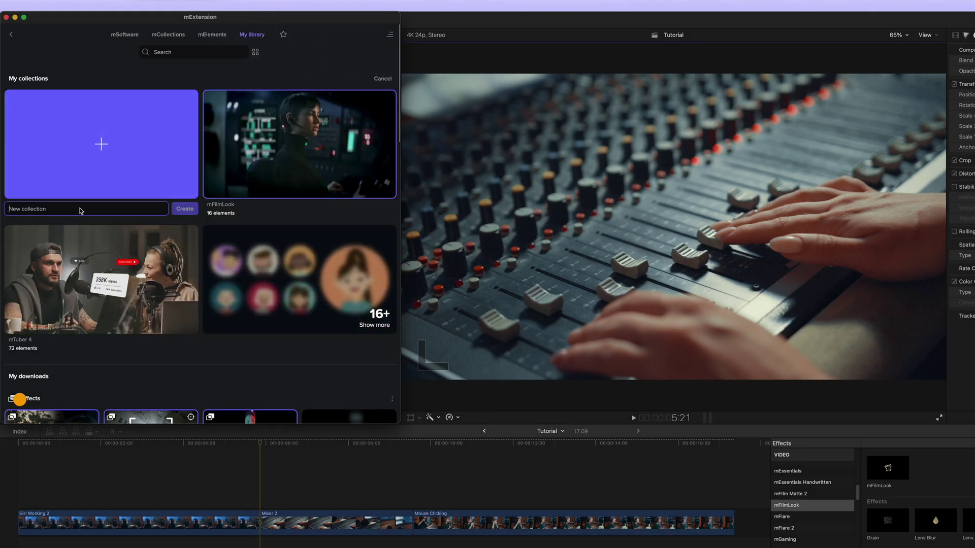
{"action": "left_click", "coordinate": [184, 209]}
{"action": "left_click", "coordinate": [142, 157]}
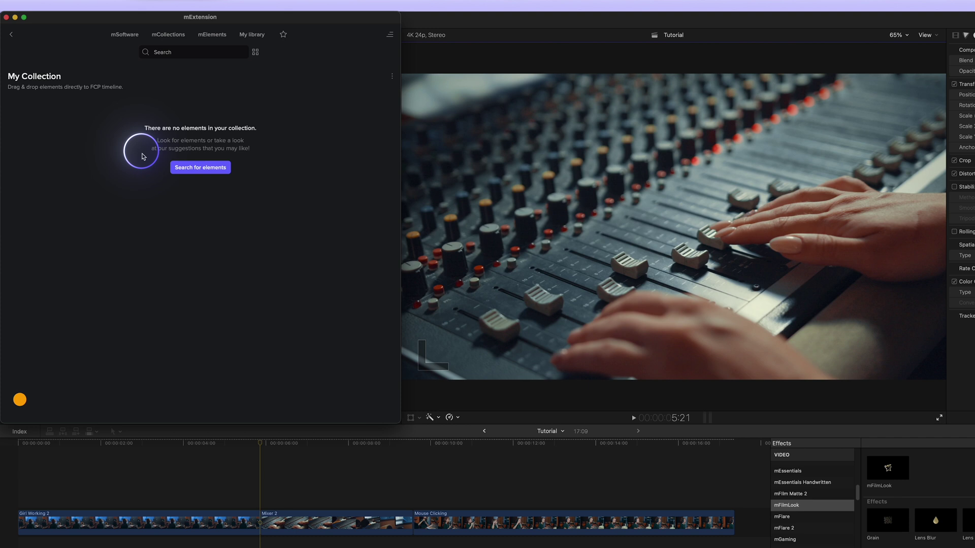
- Add the hands add-on, then three selected elements, to My Collection
{"action": "left_click", "coordinate": [223, 169]}
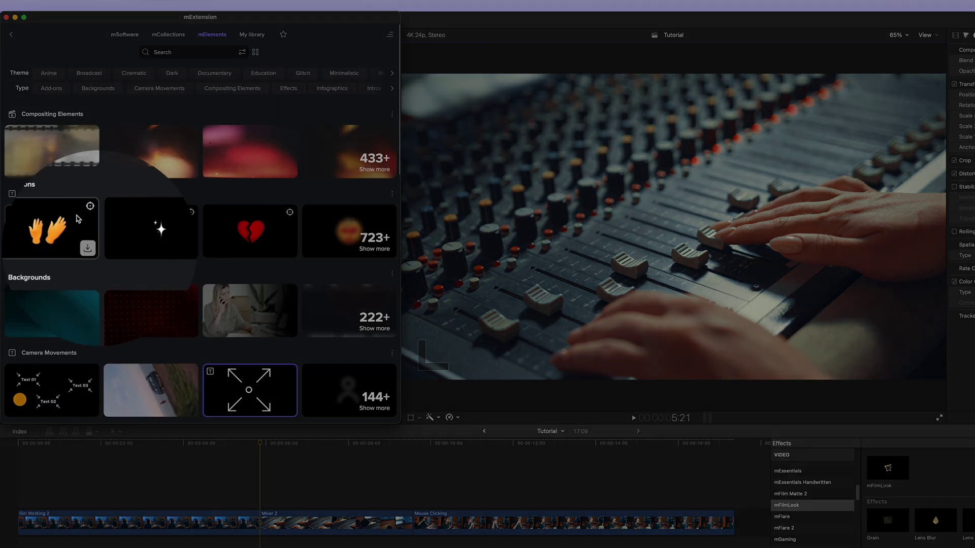
{"action": "left_click", "coordinate": [89, 212]}
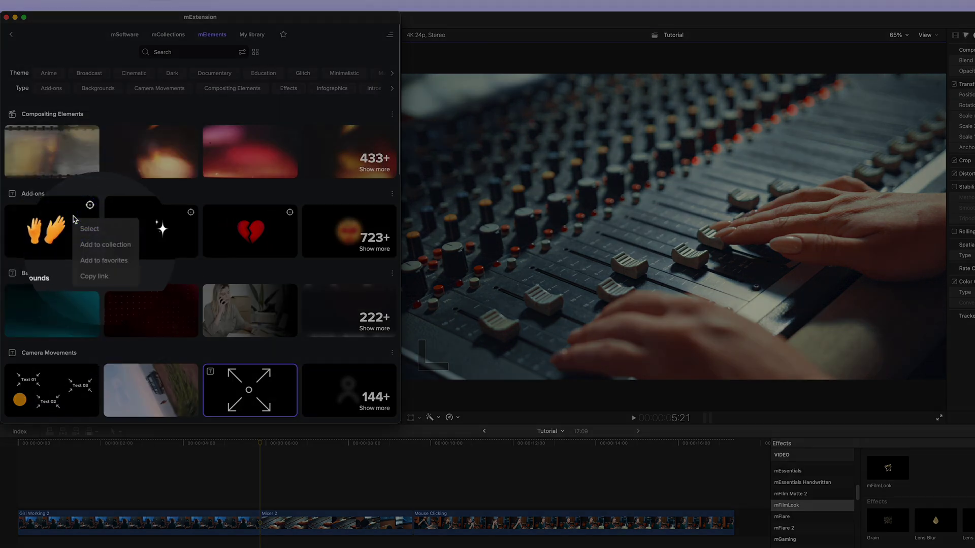
{"action": "left_click", "coordinate": [106, 244]}
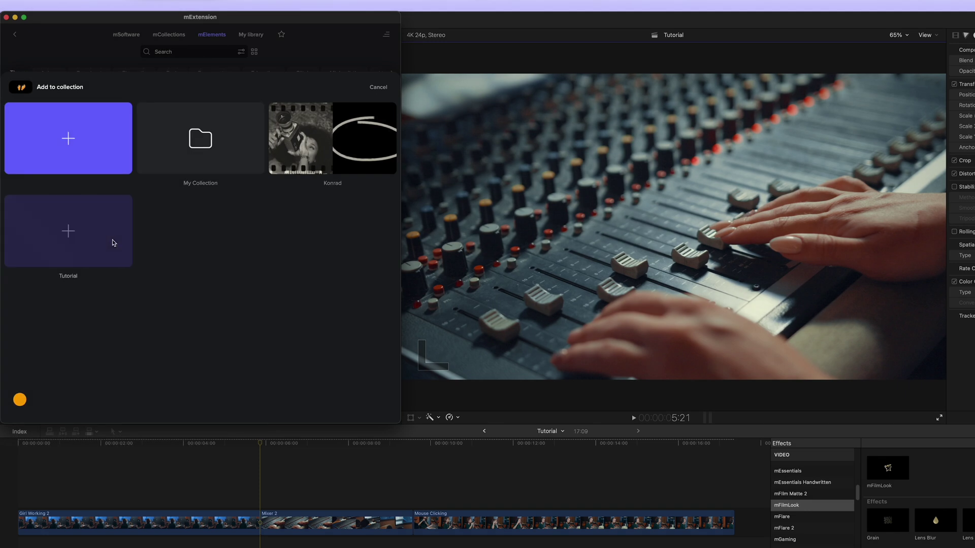
{"action": "left_click", "coordinate": [182, 151]}
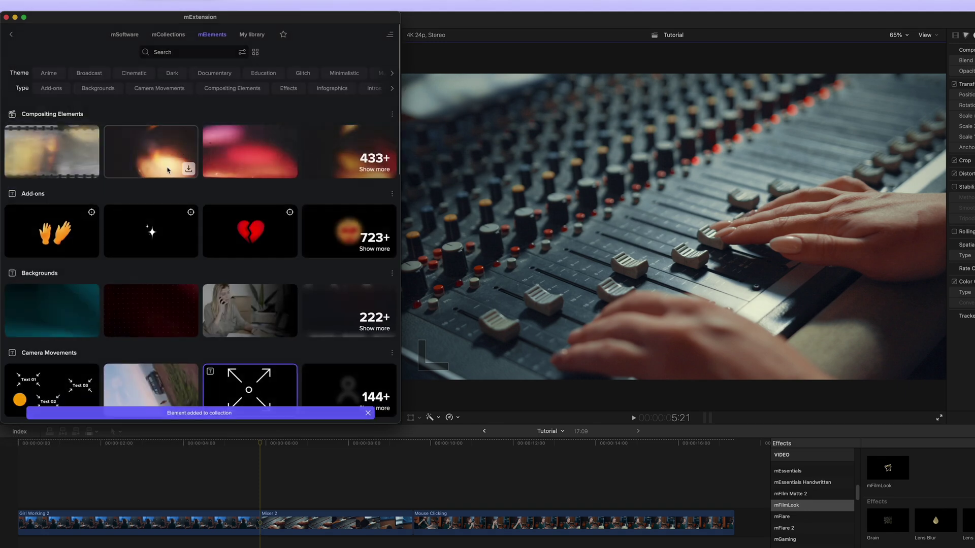
{"action": "left_click", "coordinate": [151, 229]}
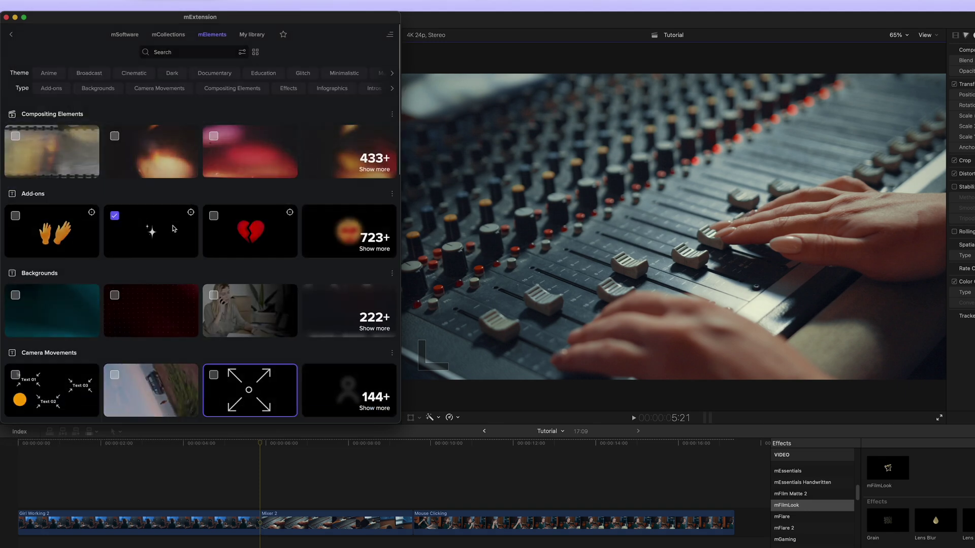
{"action": "right_click", "coordinate": [229, 300]}
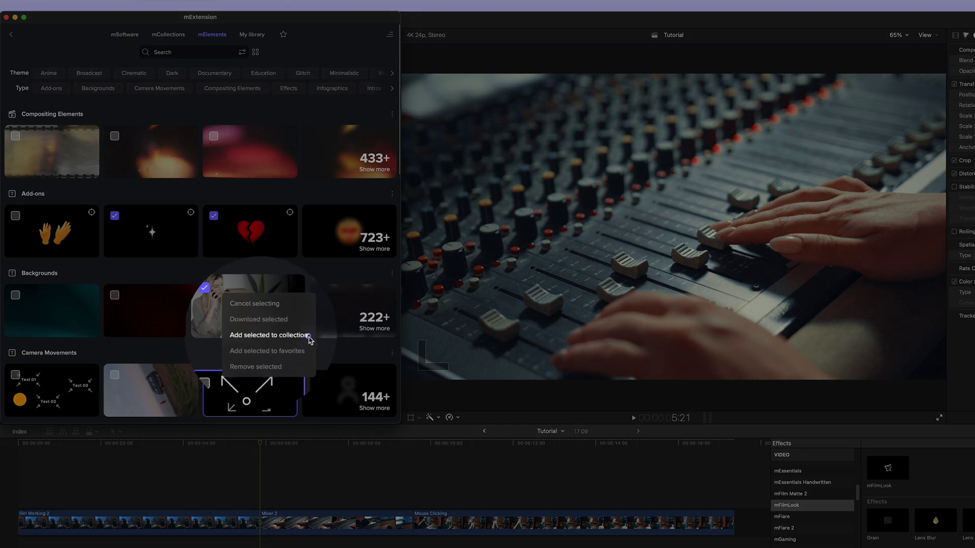
{"action": "left_click", "coordinate": [270, 335]}
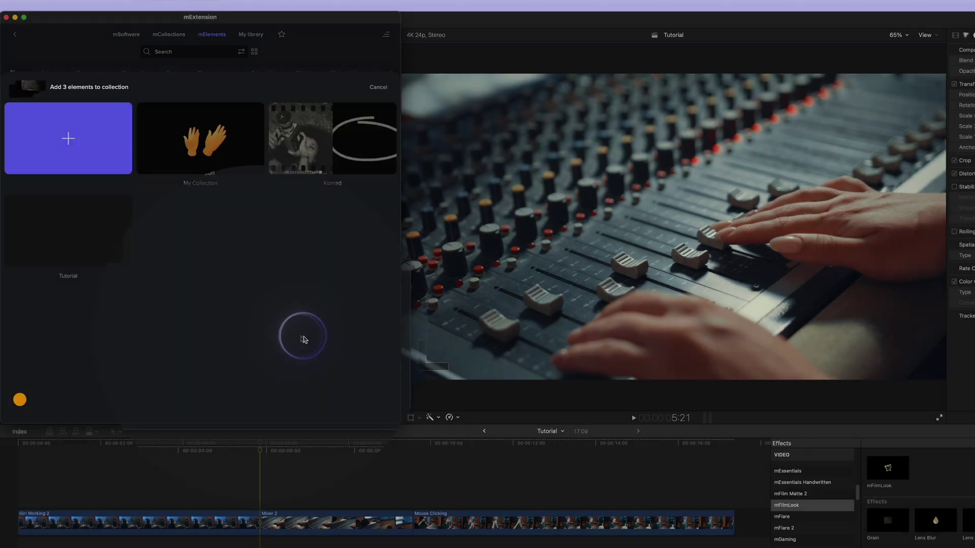
{"action": "left_click", "coordinate": [181, 149]}
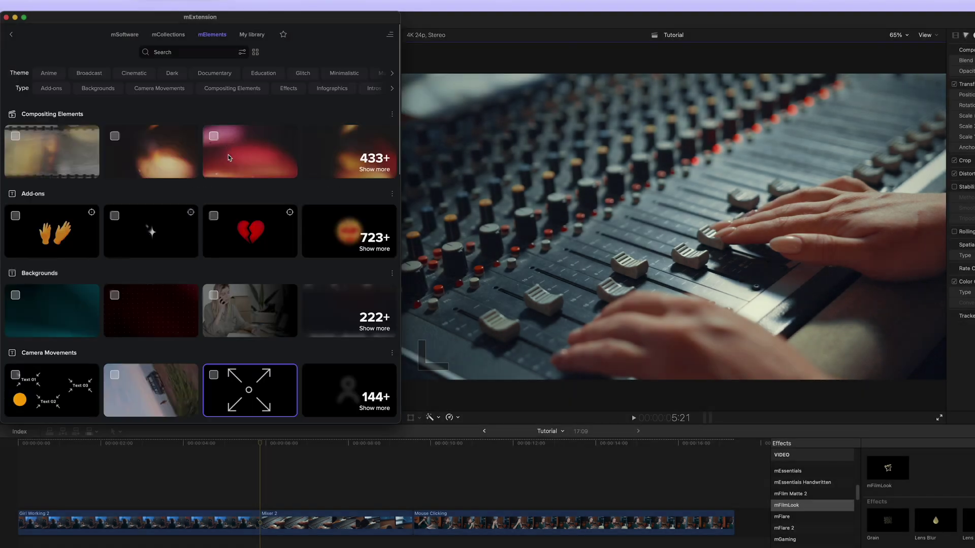
- Copy My Collection's share link from My library and return to browsing elements
{"action": "left_click", "coordinate": [252, 34]}
{"action": "right_click", "coordinate": [99, 152]}
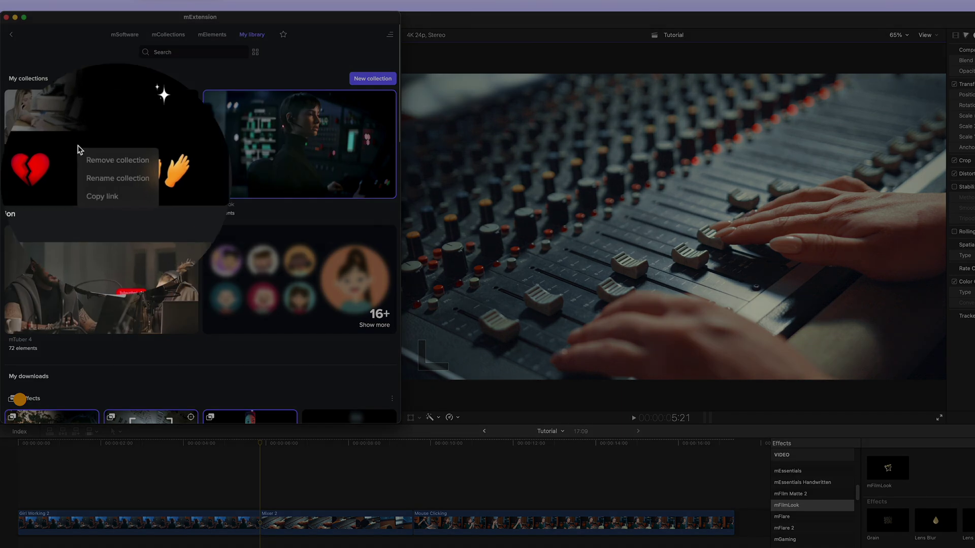
{"action": "left_click", "coordinate": [120, 193]}
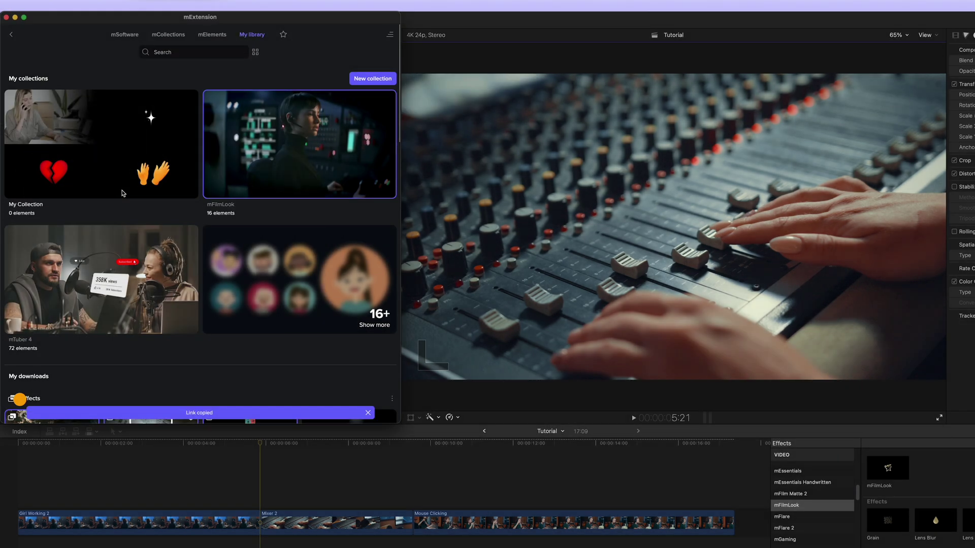
{"action": "left_click", "coordinate": [212, 34]}
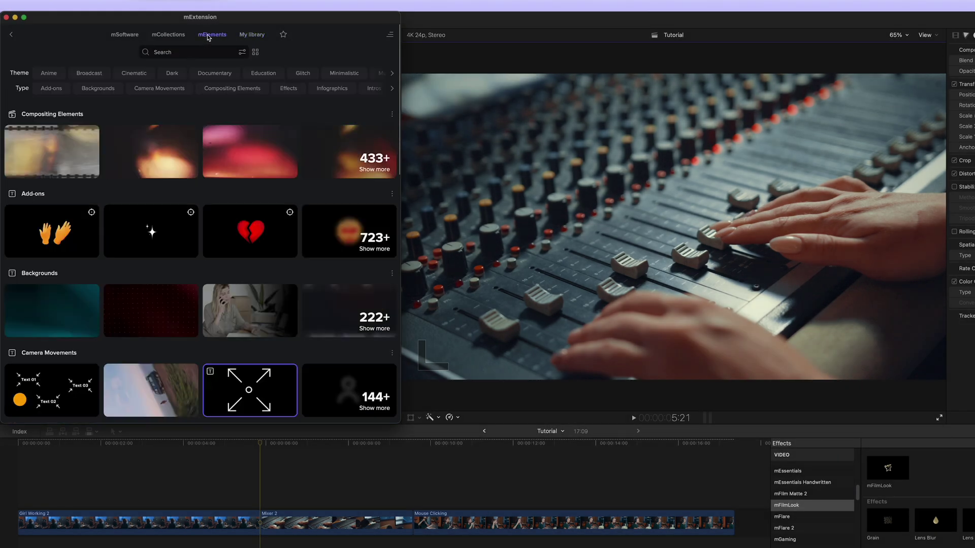
- Open the shared collection link and view the Subscriptions page listing CineStudio 2D and DesignStudio Essential
{"action": "key", "text": "Return"}
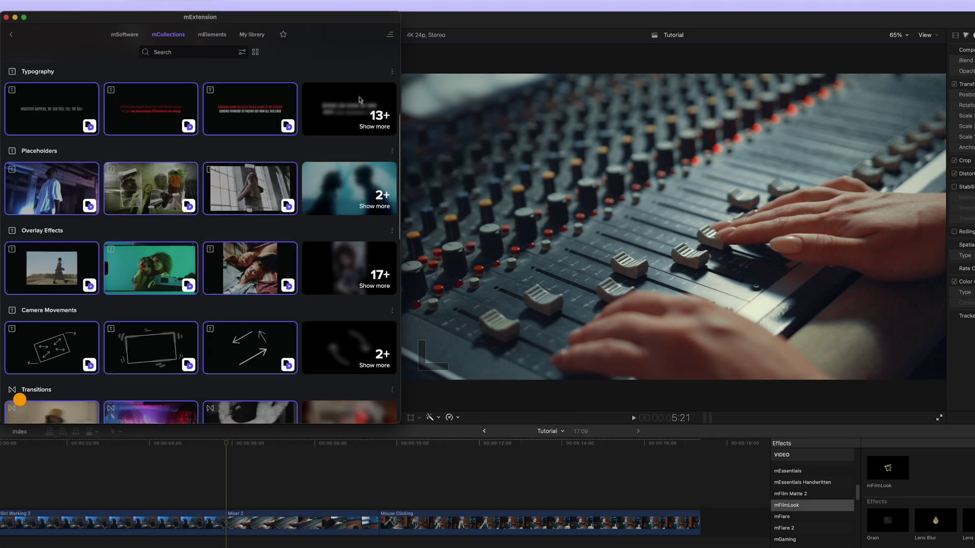
{"action": "left_click", "coordinate": [390, 34]}
{"action": "left_click", "coordinate": [332, 116]}
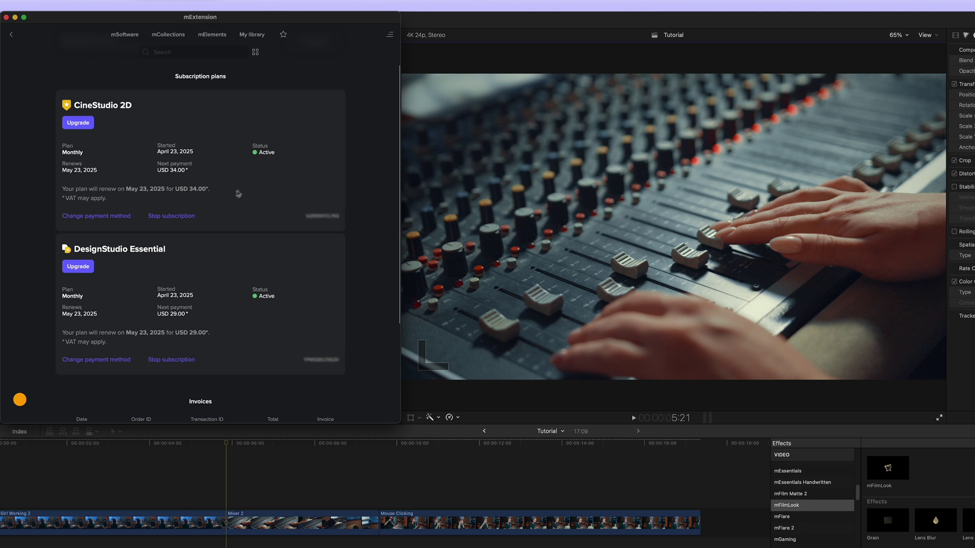
{"action": "scroll", "coordinate": [32, 258], "scroll_direction": "down", "scroll_amount": 5}
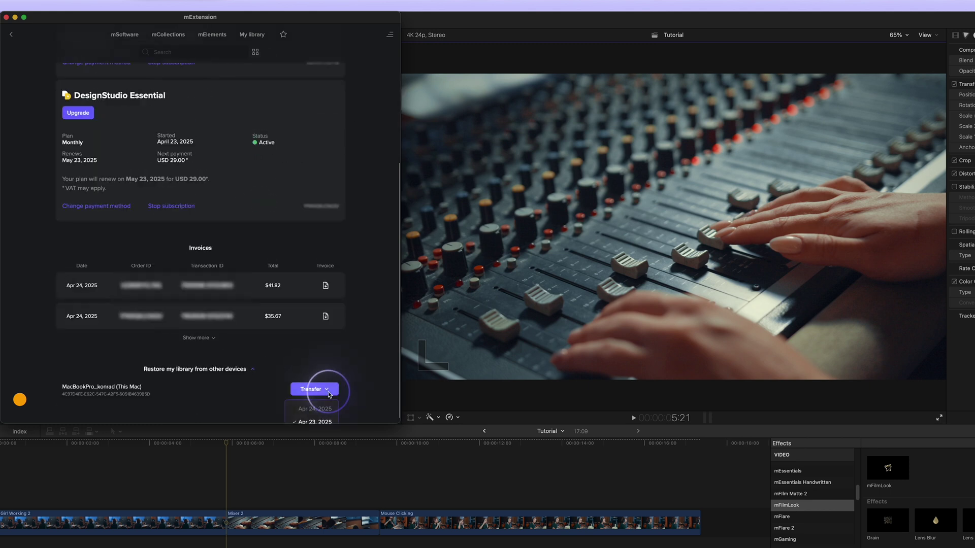
- Queue the library restore transfer from the chosen backup date to this Mac
{"action": "left_click", "coordinate": [327, 401]}
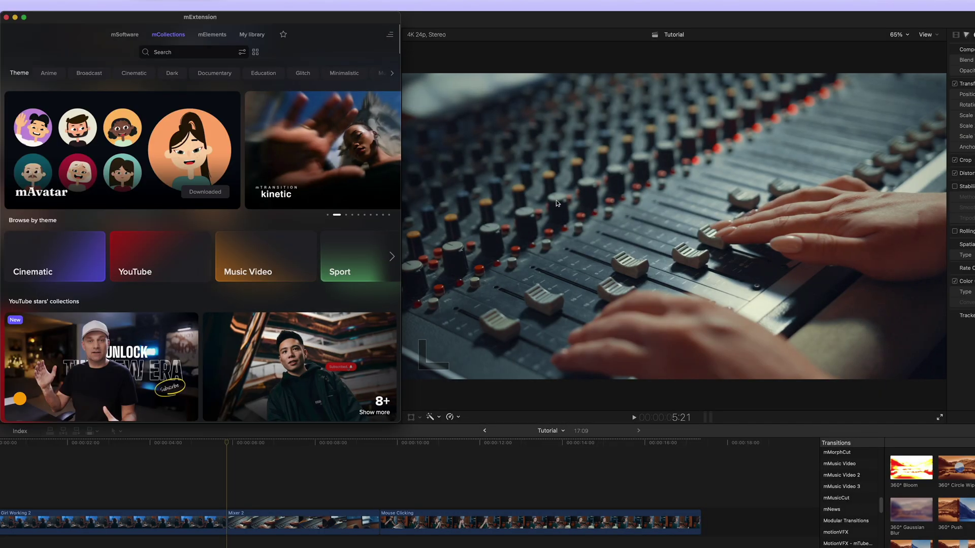
- Show the account menu with Devices, Subscriptions, Invoices, Transfer, Chat and Sign out
{"action": "left_click", "coordinate": [391, 34]}
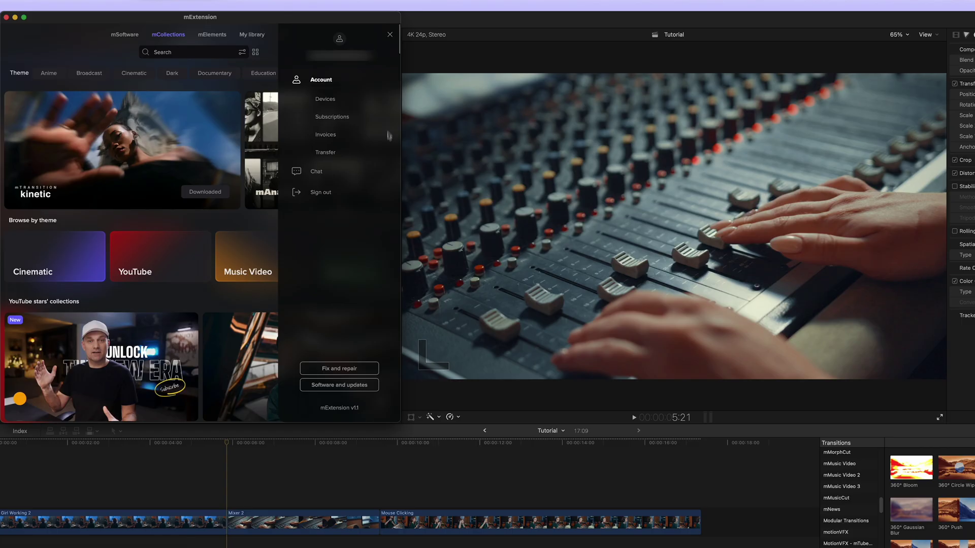